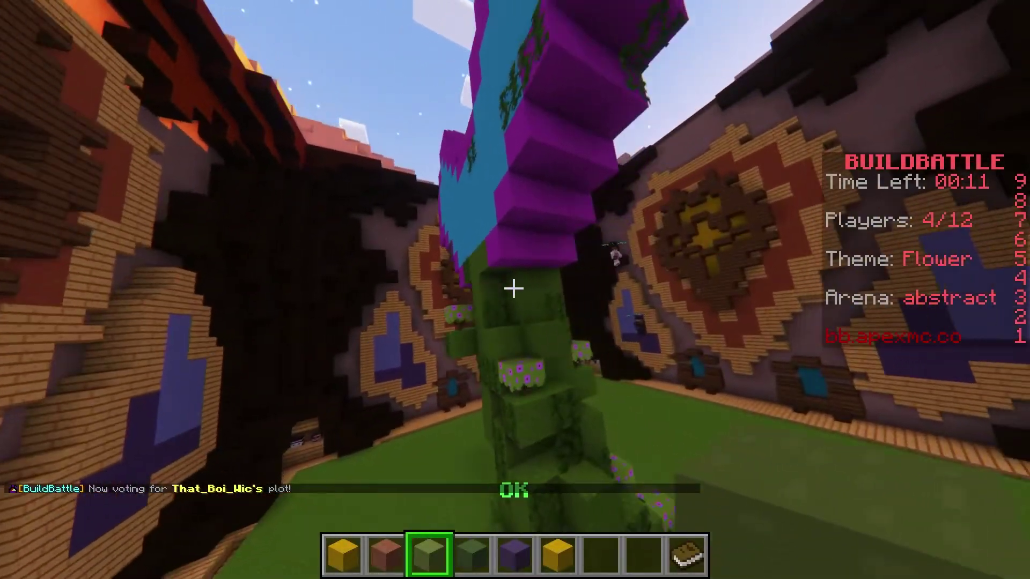
- Move the hotbar selection to the next block slot for the Build Battle flower
{"action": "scroll", "coordinate": [514, 288], "scroll_direction": "down", "scroll_amount": 1}
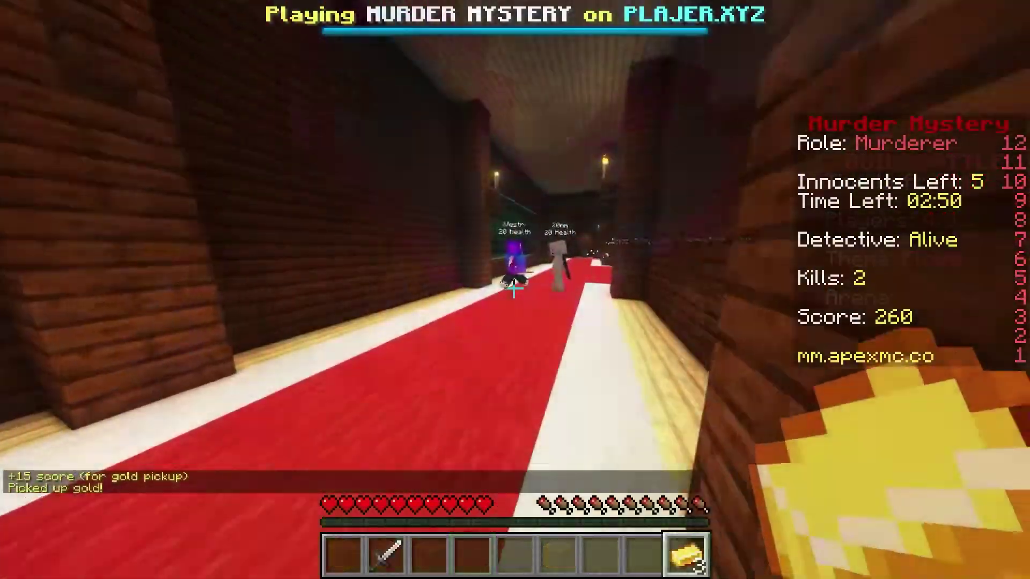
- Switch to the Iron Sword and kill two nearby players, bringing kills to 4 and score to 460
{"action": "scroll", "coordinate": [514, 289], "scroll_direction": "down", "scroll_amount": 1}
{"action": "left_click", "coordinate": [514, 288]}
{"action": "left_click", "coordinate": [514, 289]}
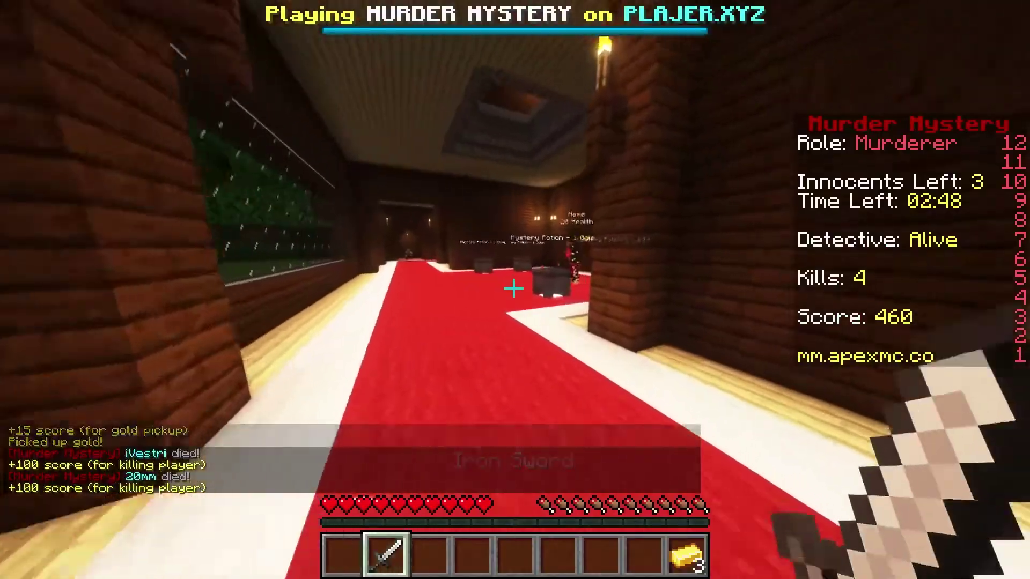
{"action": "scroll", "coordinate": [513, 289], "scroll_direction": "down", "scroll_amount": 2}
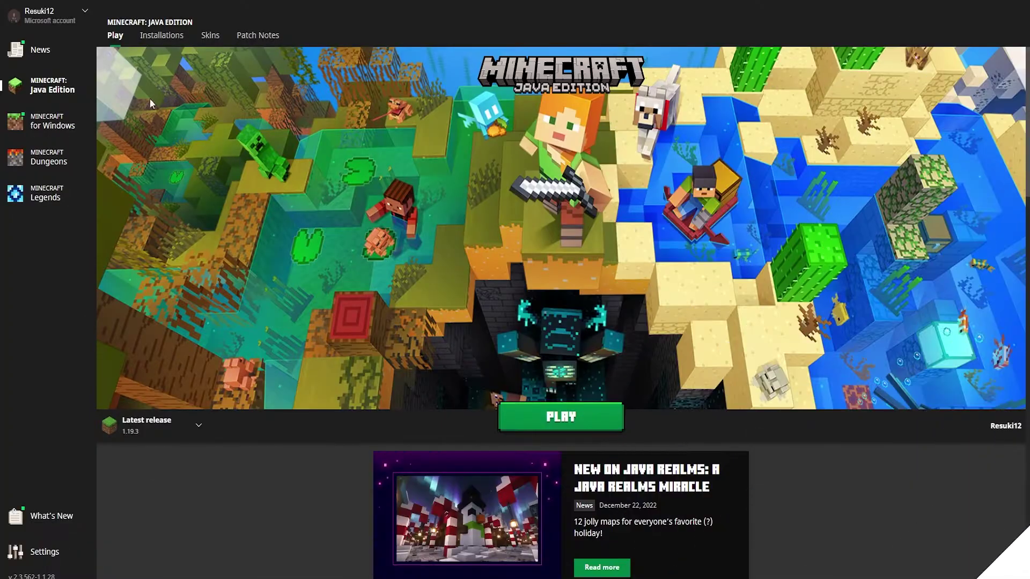
- Log out of the launcher account and sign back in via Microsoft Login, confirming with Let's Play
{"action": "left_click", "coordinate": [81, 20]}
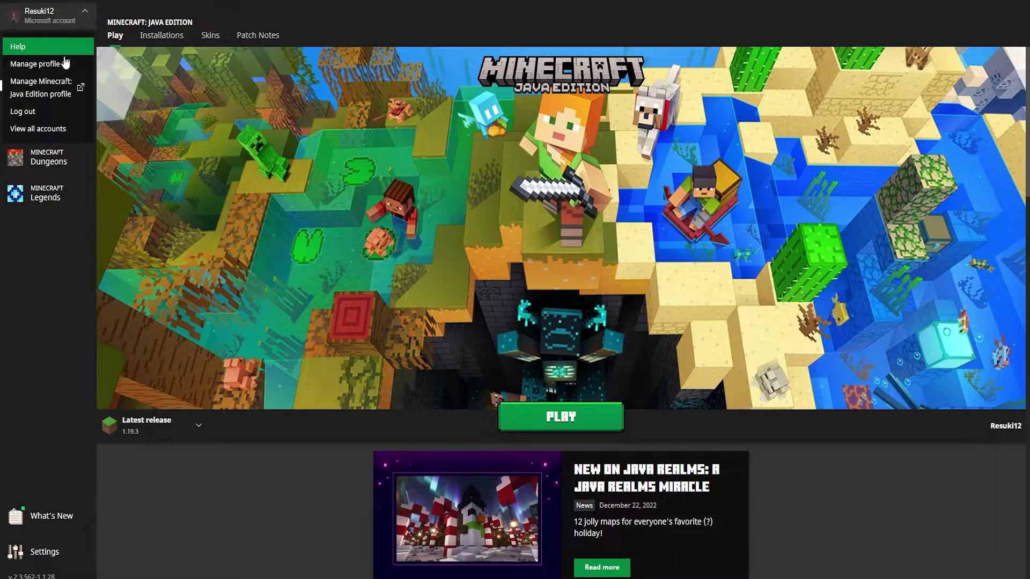
{"action": "left_click", "coordinate": [38, 112]}
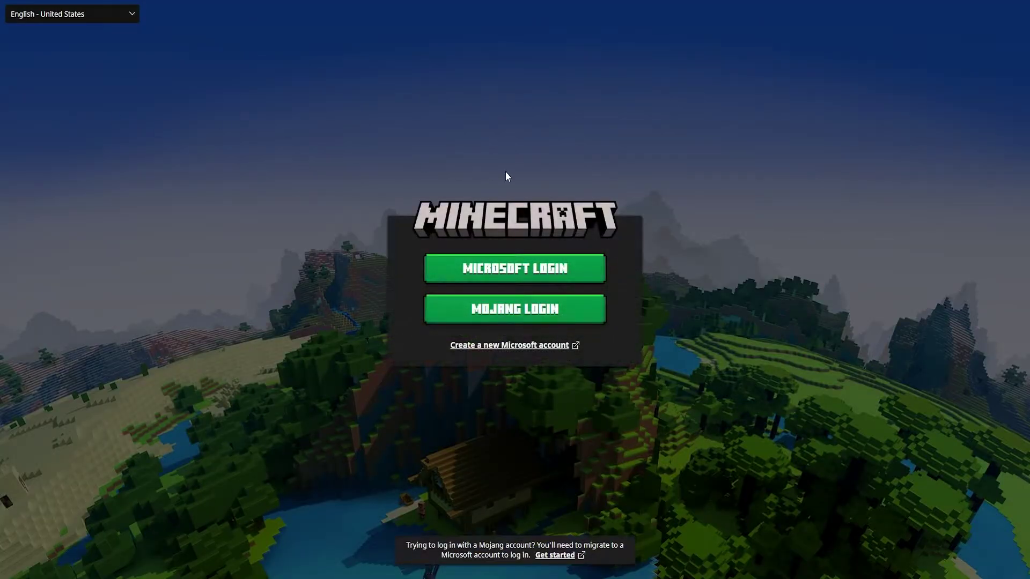
{"action": "left_click", "coordinate": [491, 269]}
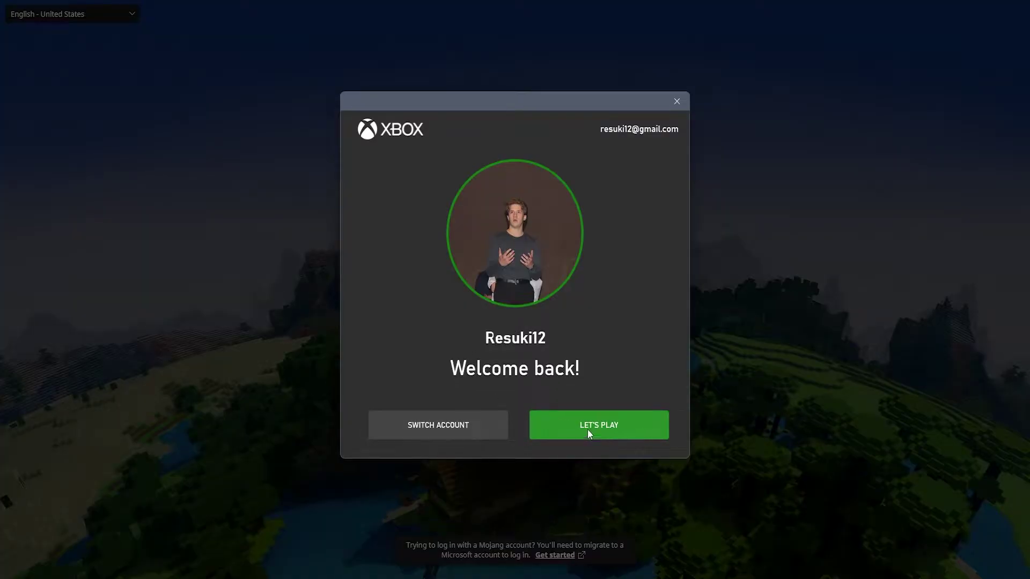
{"action": "left_click", "coordinate": [588, 427]}
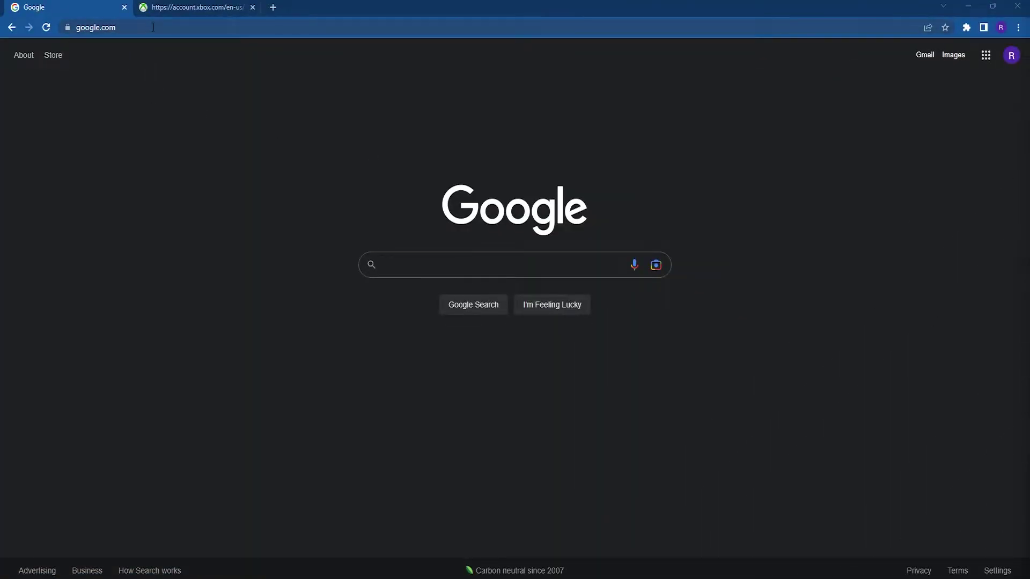
- Go to account.xbox.com and enter the account e-mail on the Microsoft sign-in page
{"action": "left_click", "coordinate": [153, 27]}
{"action": "type", "text": "acc"}
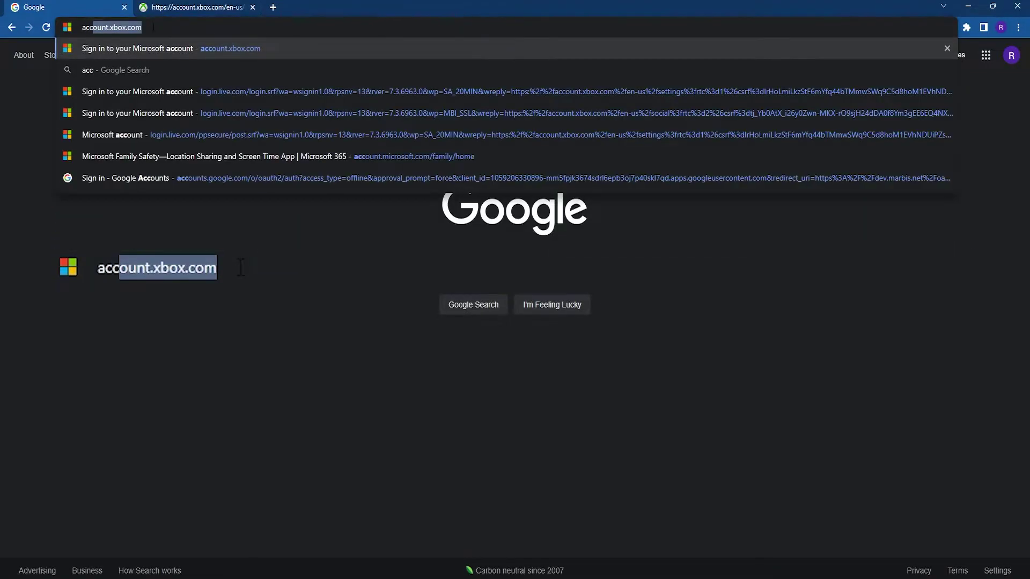
{"action": "type", "text": "ount.xbox."}
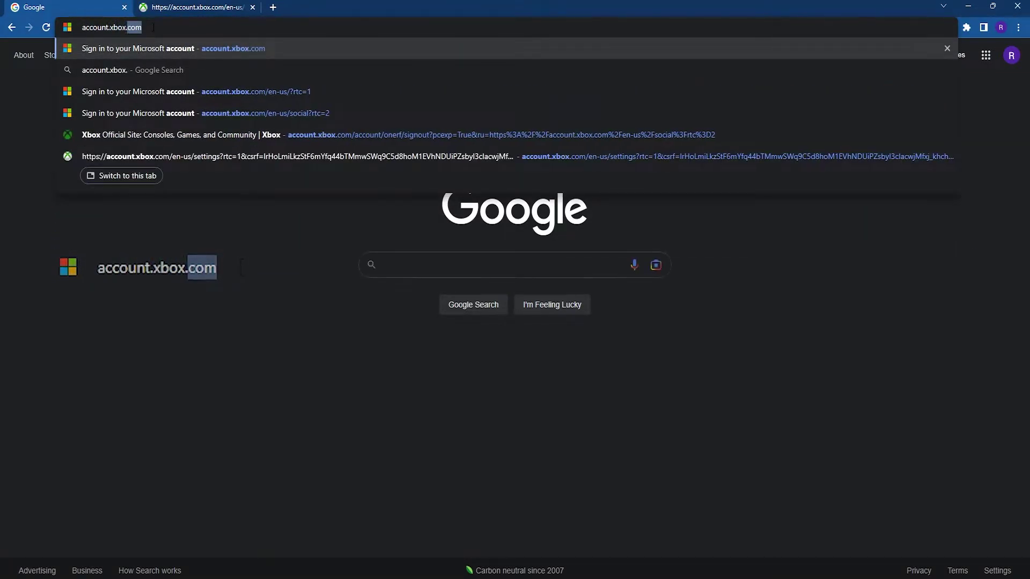
{"action": "key", "text": "Return"}
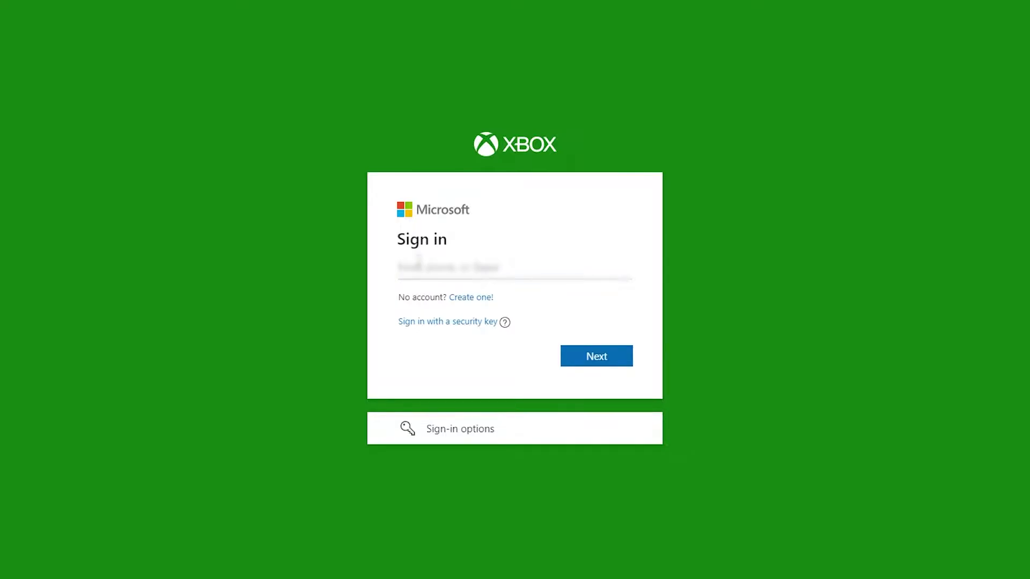
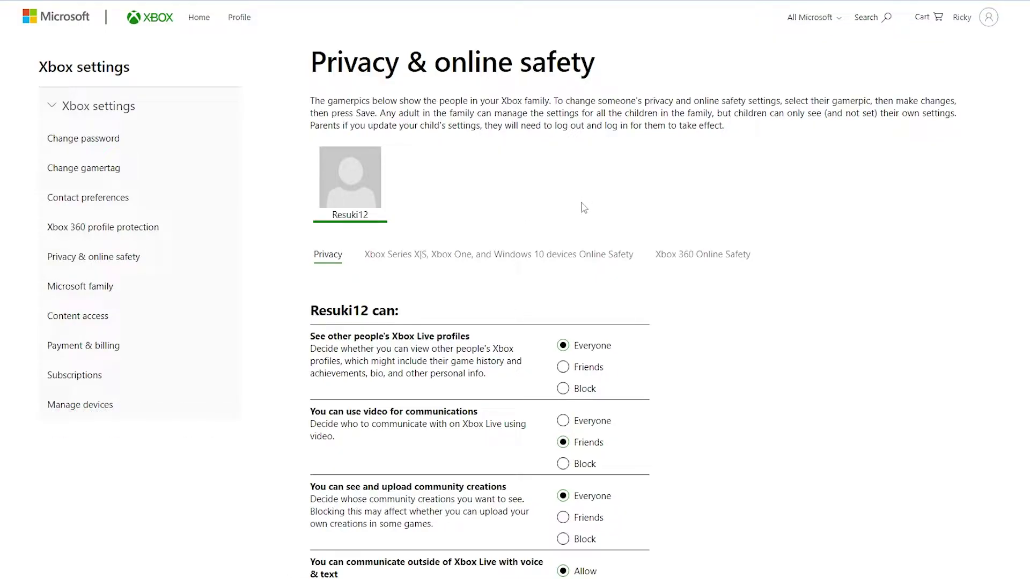
- Show the Xbox Series X|S, Xbox One and Windows 10 Online Safety tab, highlighting 'You can join multiplayer games'
{"action": "scroll", "coordinate": [658, 265], "scroll_direction": "down", "scroll_amount": 10}
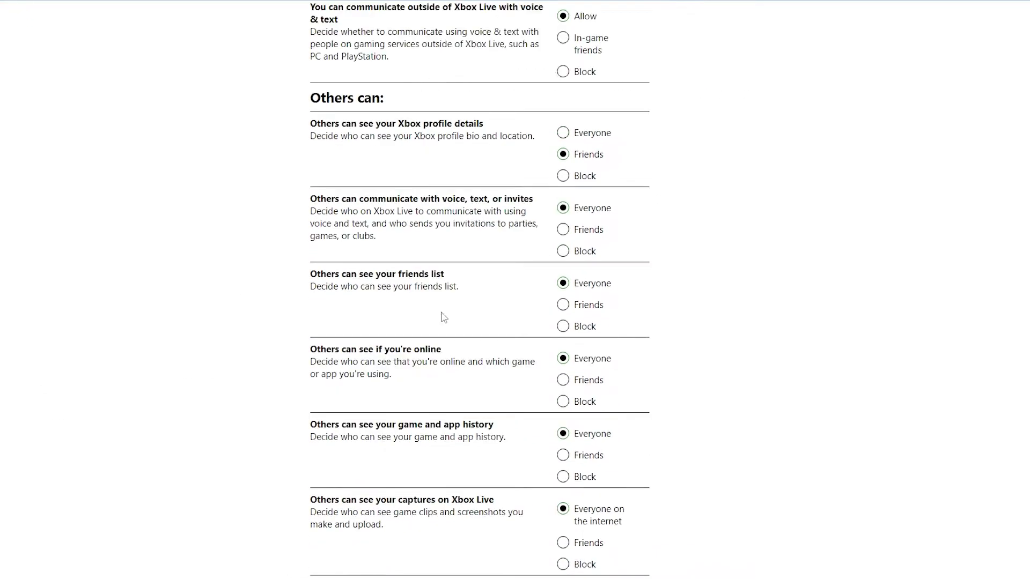
{"action": "scroll", "coordinate": [443, 317], "scroll_direction": "up", "scroll_amount": 6}
{"action": "scroll", "coordinate": [443, 317], "scroll_direction": "up", "scroll_amount": 1}
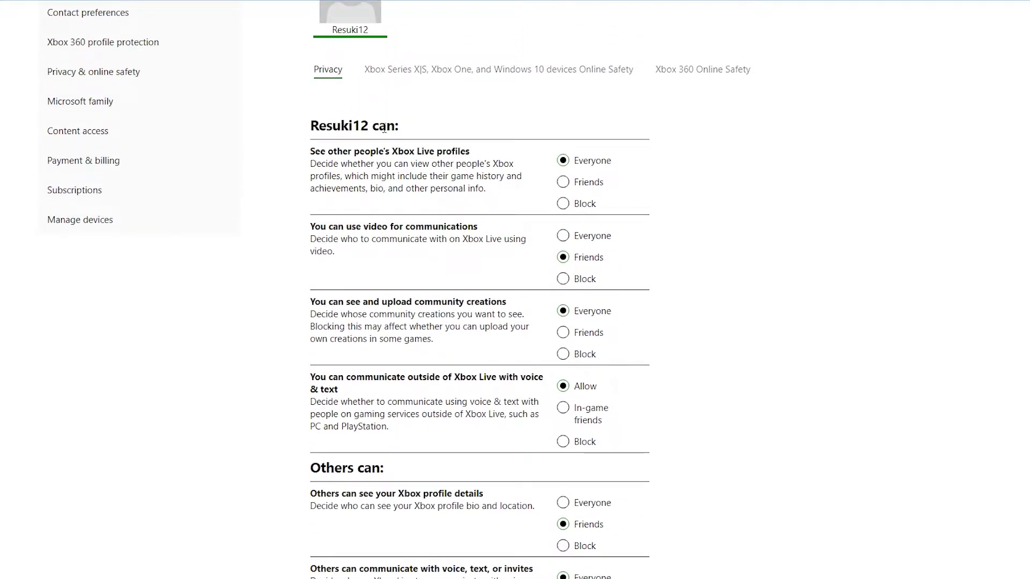
{"action": "scroll", "coordinate": [497, 316], "scroll_direction": "up", "scroll_amount": 3}
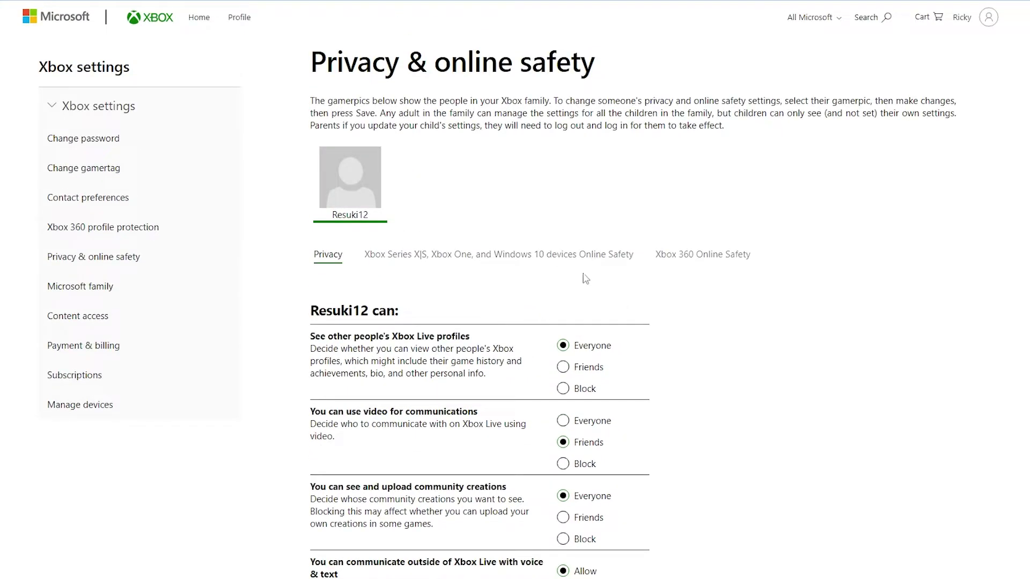
{"action": "left_click", "coordinate": [496, 256]}
{"action": "scroll", "coordinate": [495, 263], "scroll_direction": "down", "scroll_amount": 2}
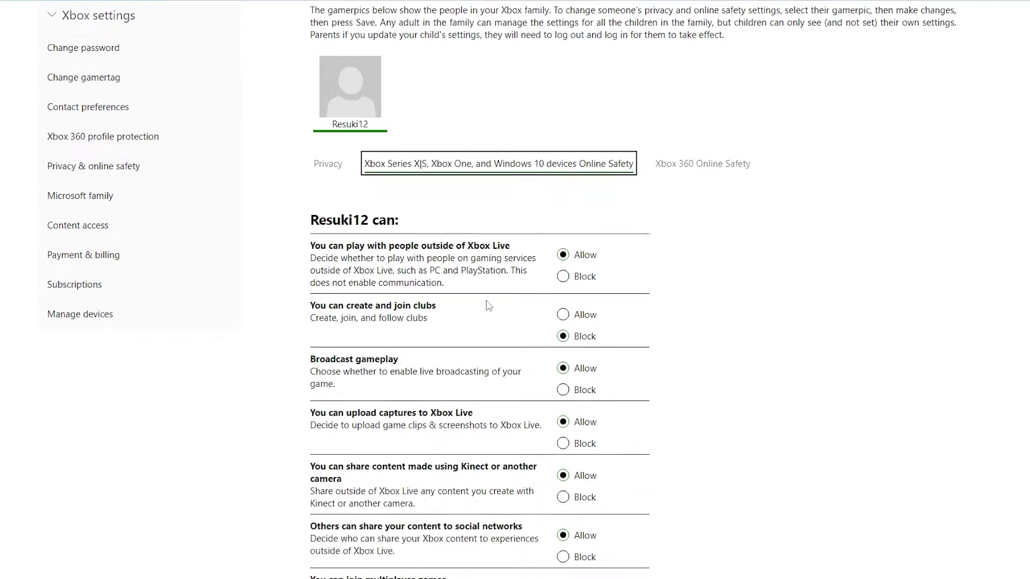
{"action": "scroll", "coordinate": [499, 301], "scroll_direction": "down", "scroll_amount": 1}
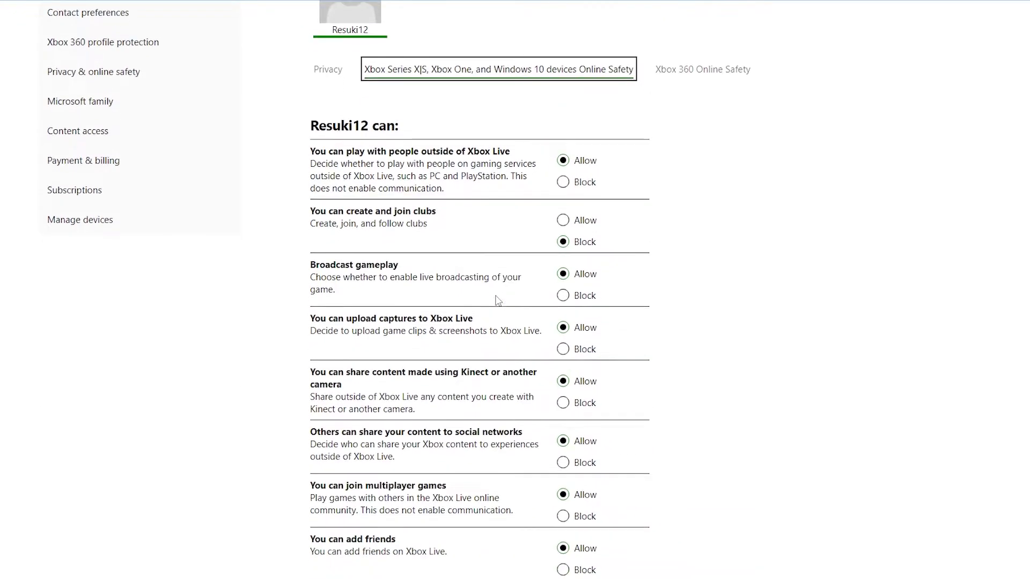
{"action": "scroll", "coordinate": [496, 295], "scroll_direction": "down", "scroll_amount": 3}
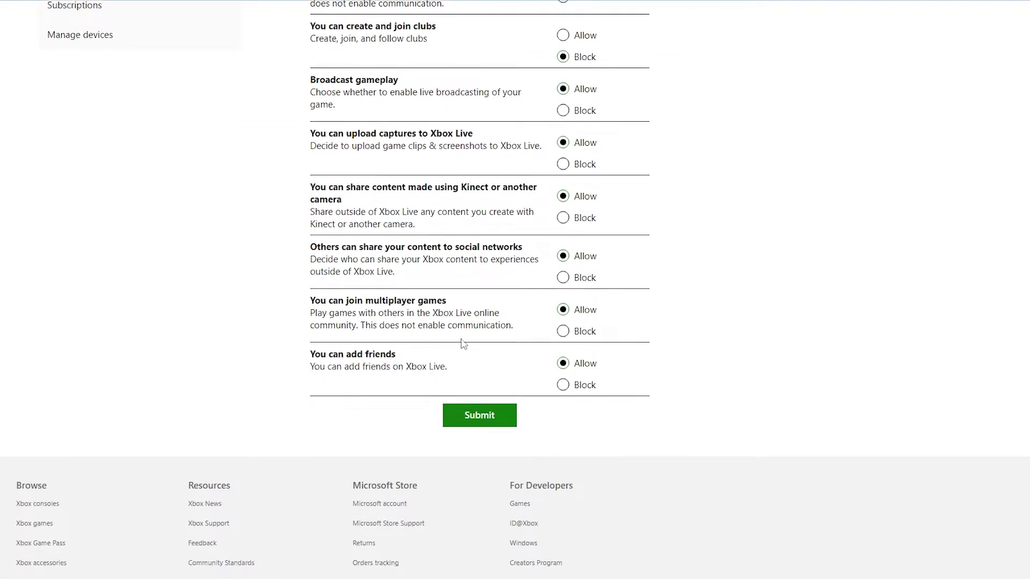
{"action": "left_click_drag", "start_coordinate": [516, 328], "coordinate": [311, 305]}
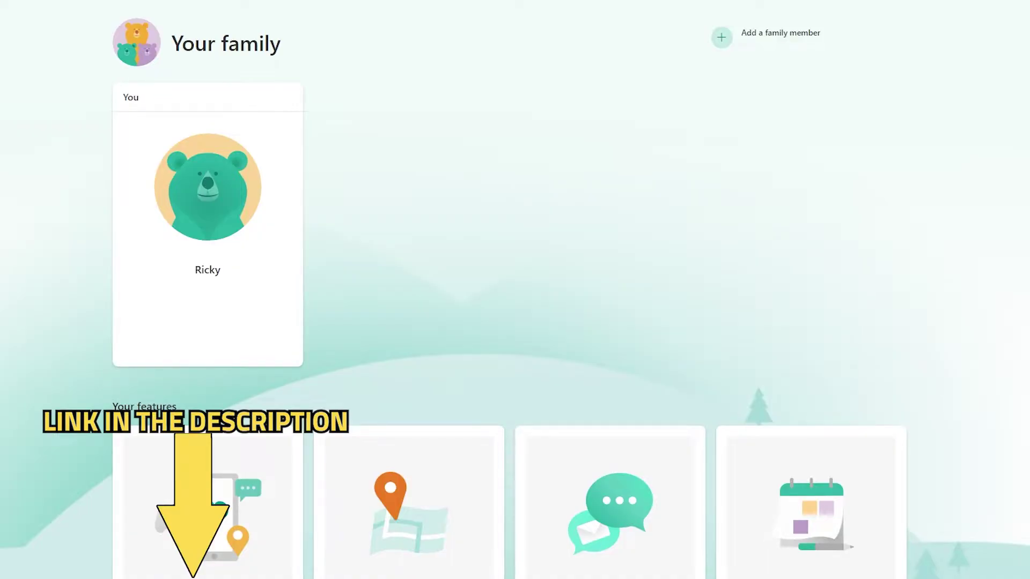
{"action": "scroll", "coordinate": [508, 291], "scroll_direction": "down", "scroll_amount": 3}
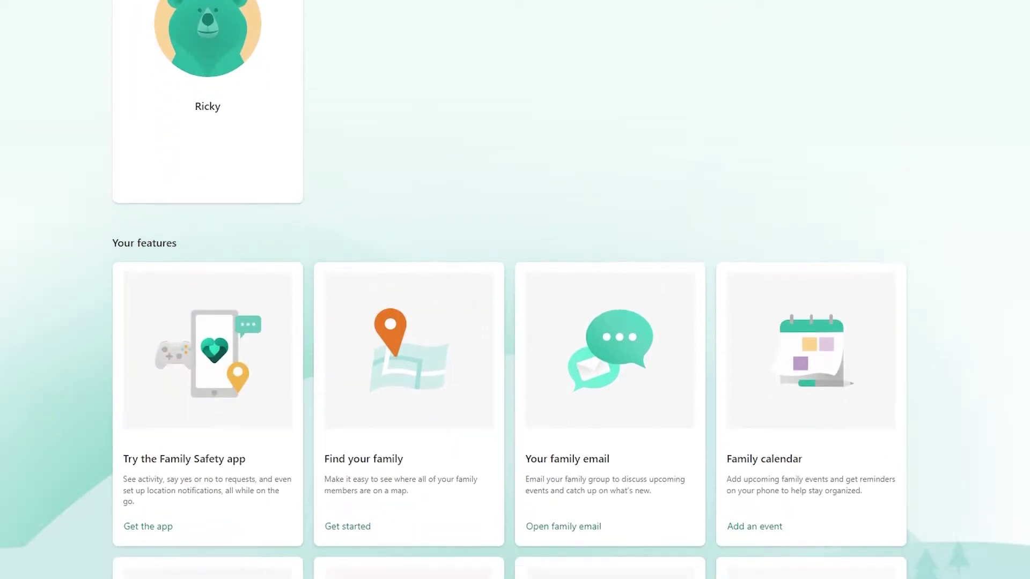
{"action": "scroll", "coordinate": [509, 291], "scroll_direction": "down", "scroll_amount": 5}
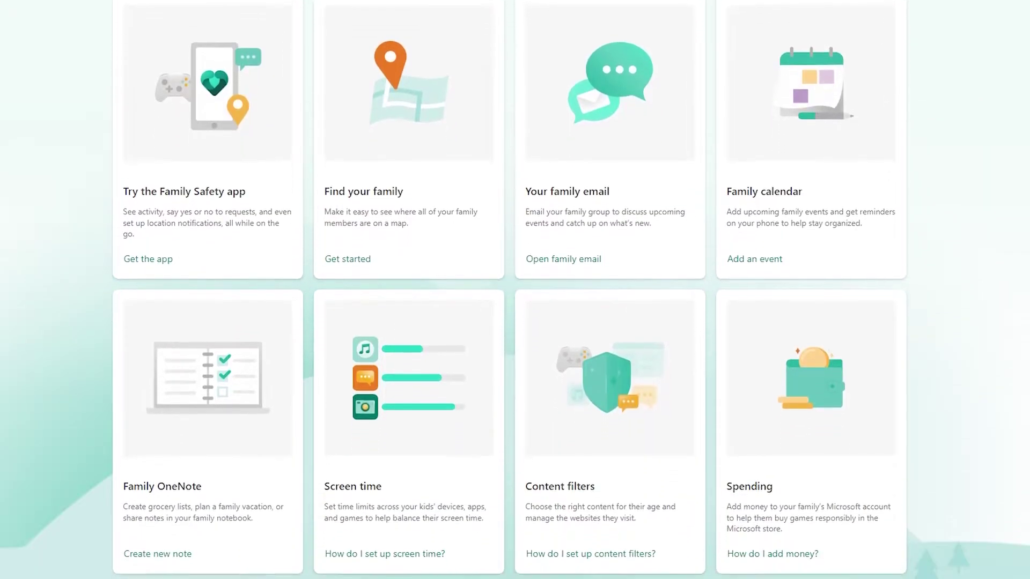
{"action": "scroll", "coordinate": [508, 292], "scroll_direction": "down", "scroll_amount": 4}
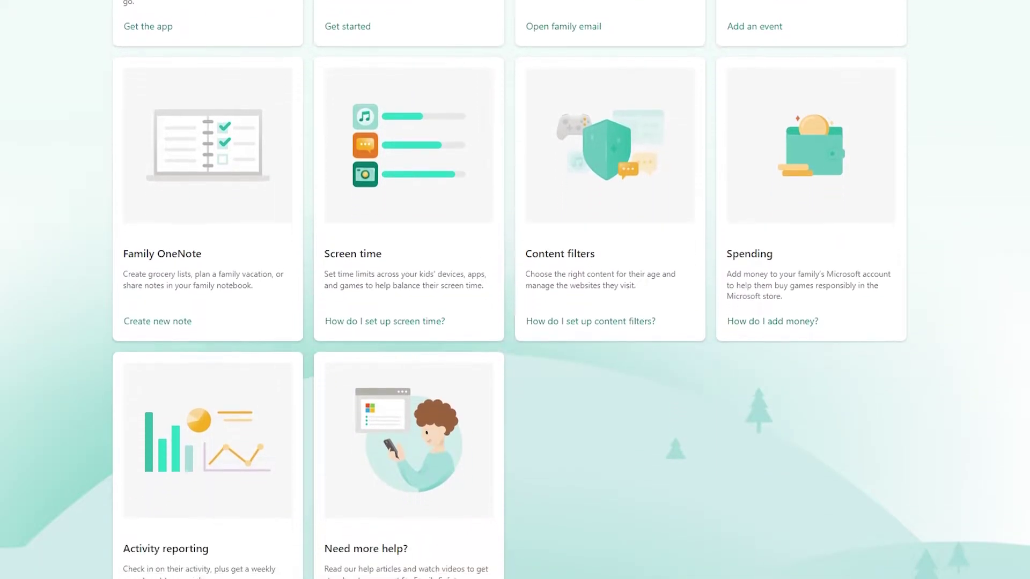
{"action": "scroll", "coordinate": [509, 291], "scroll_direction": "down", "scroll_amount": 2}
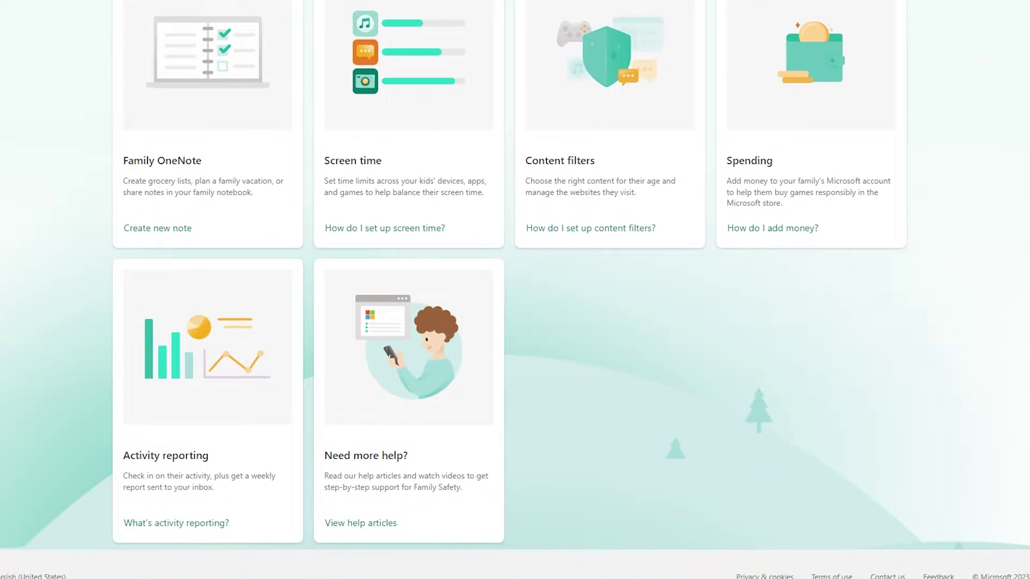
{"action": "scroll", "coordinate": [509, 291], "scroll_direction": "up", "scroll_amount": 4}
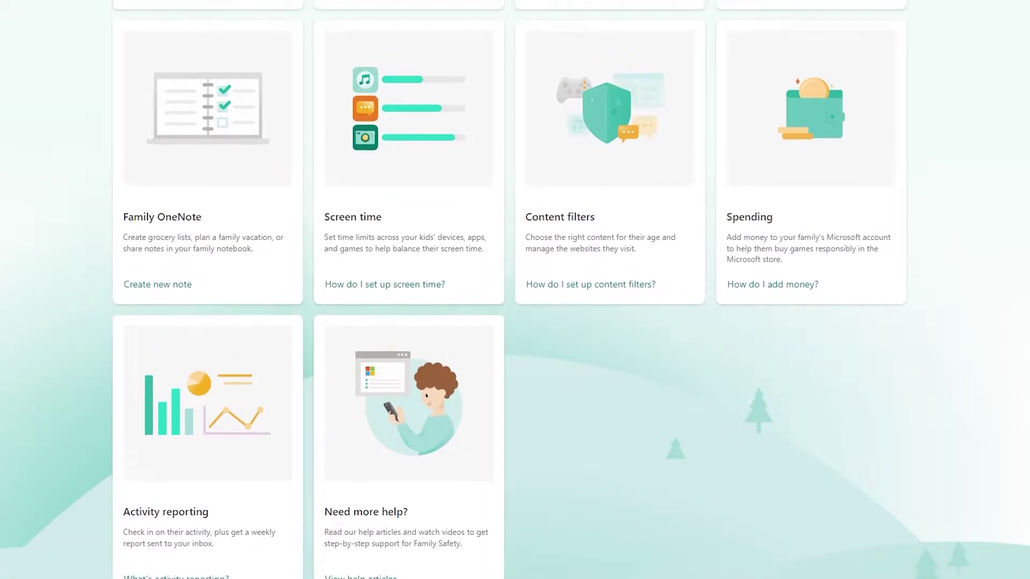
{"action": "scroll", "coordinate": [508, 291], "scroll_direction": "up", "scroll_amount": 2}
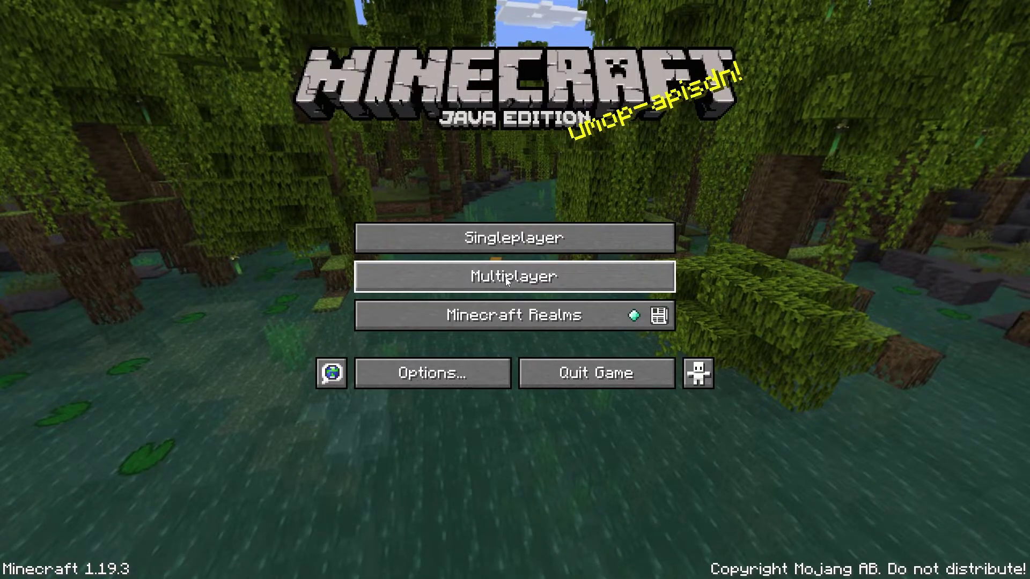
- Open Direct Connection from the Multiplayer server list
{"action": "left_click", "coordinate": [507, 281]}
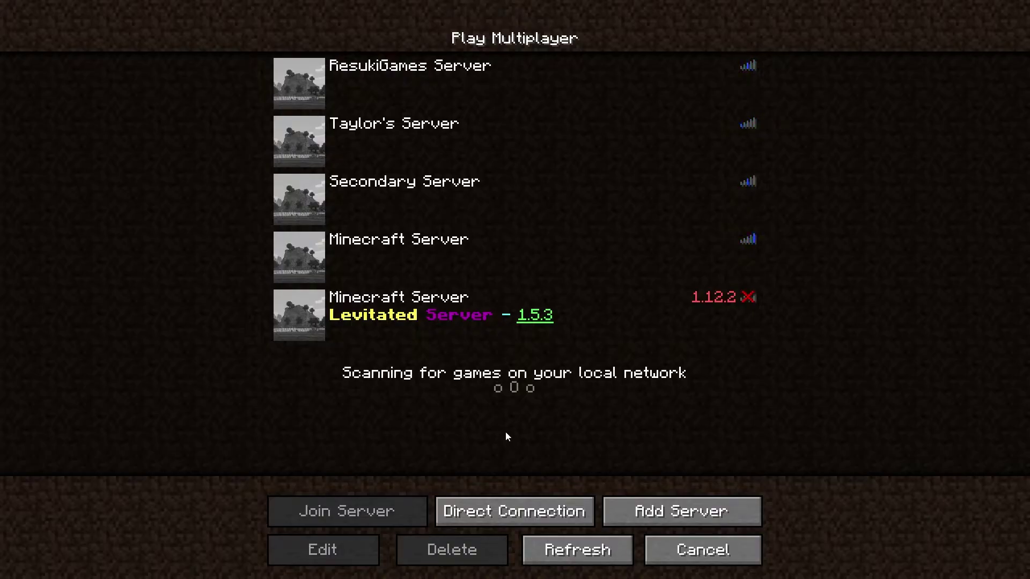
{"action": "left_click", "coordinate": [524, 513]}
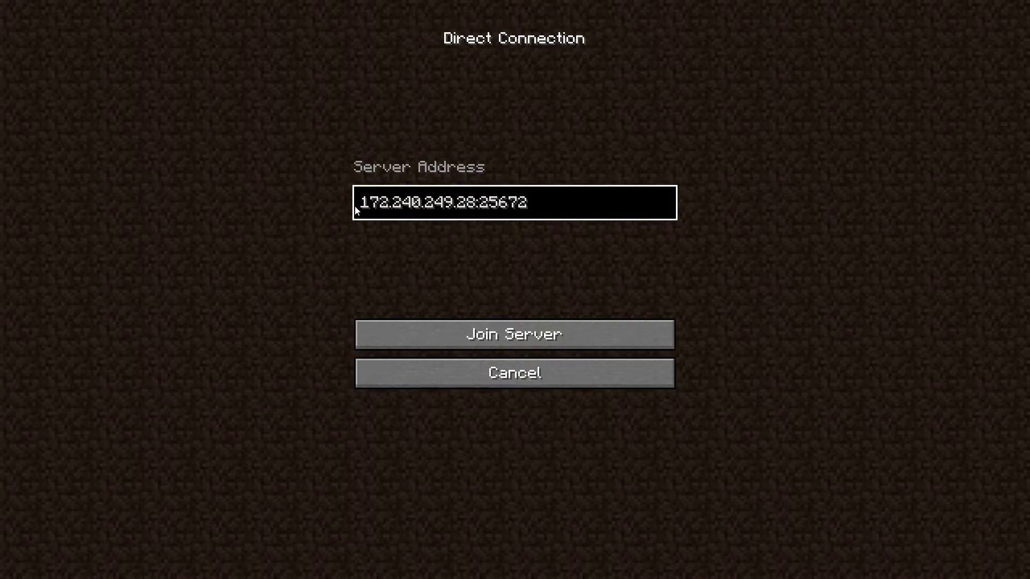
- Copy the Direct Connection address and add it to the server list as 'Brand New Server'
{"action": "key", "text": "ctrl+a"}
{"action": "key", "text": "ctrl+c"}
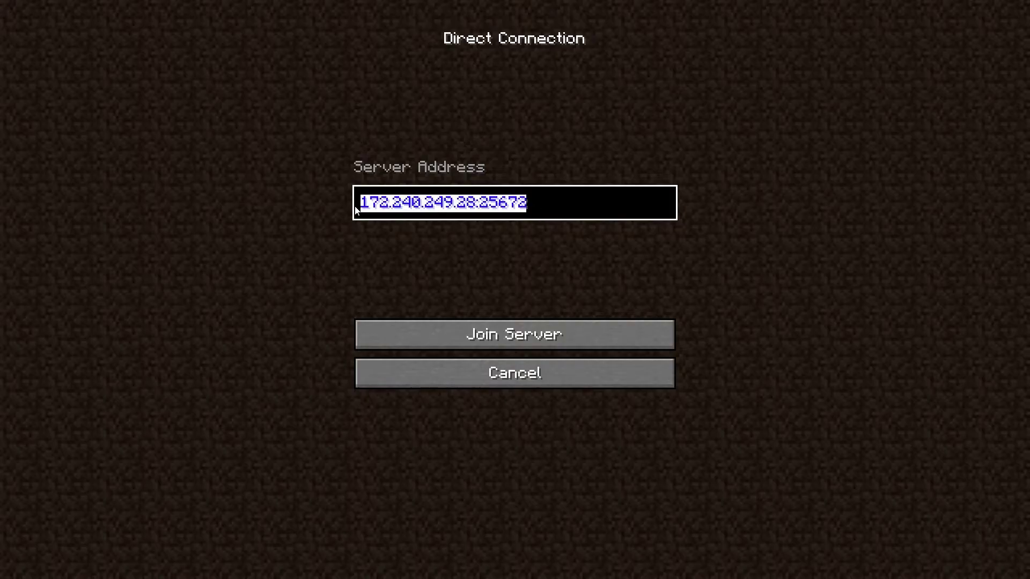
{"action": "left_click", "coordinate": [466, 386]}
{"action": "left_click", "coordinate": [677, 513]}
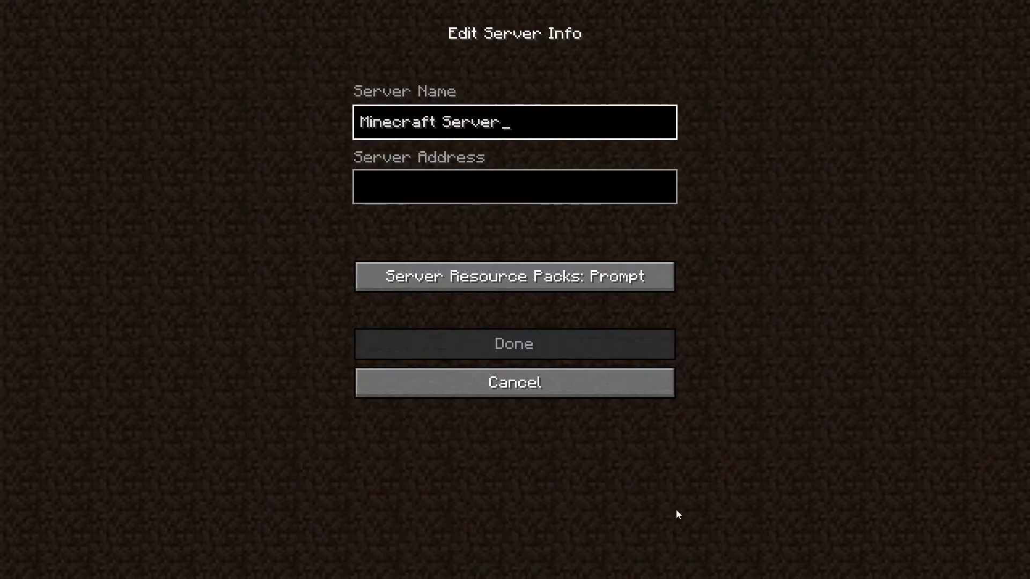
{"action": "key", "text": "ctrl+shift+Left"}
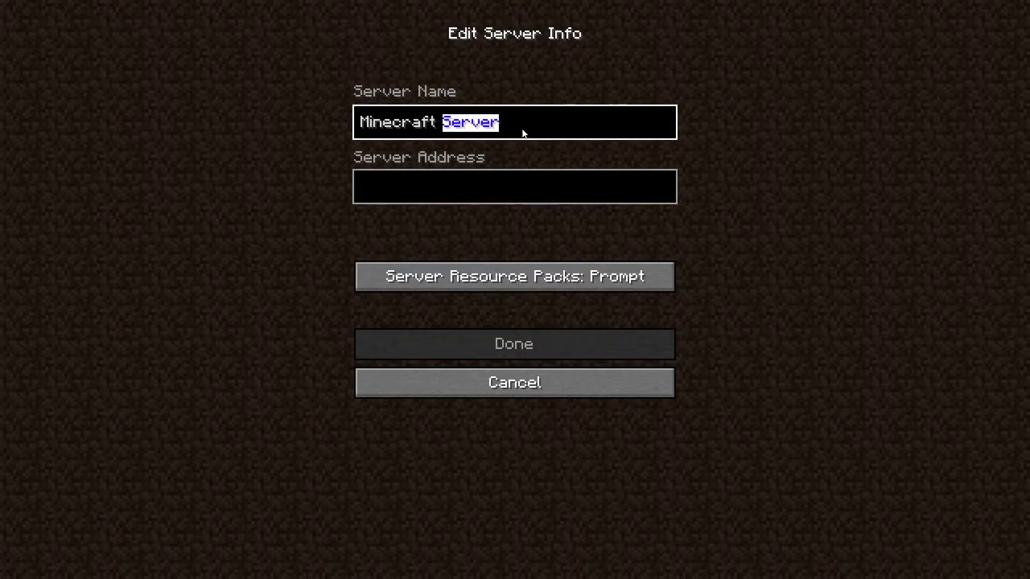
{"action": "key", "text": "ctrl+shift+Left"}
{"action": "type", "text": "Brand"}
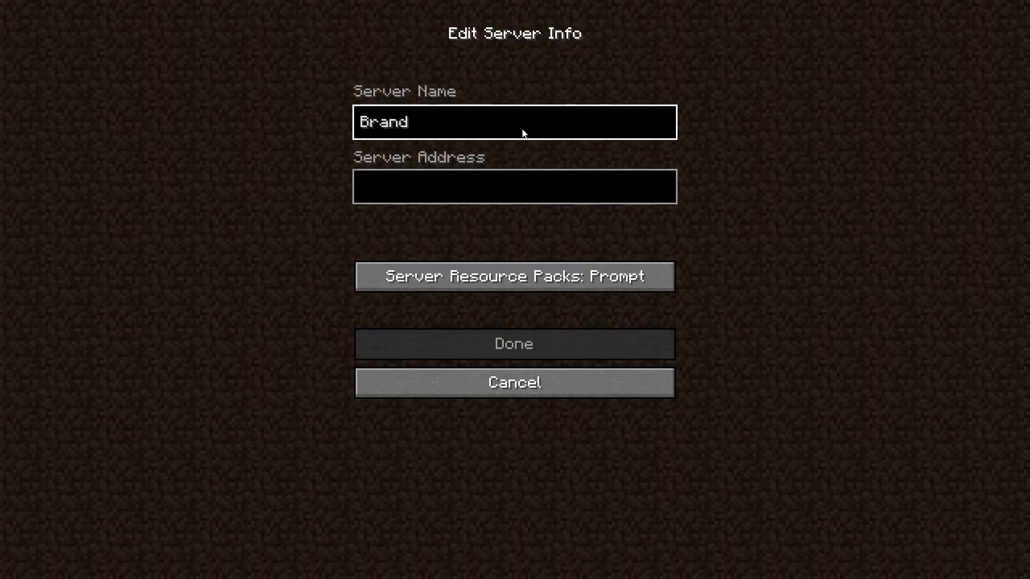
{"action": "type", "text": " New Server"}
{"action": "key", "text": "Tab"}
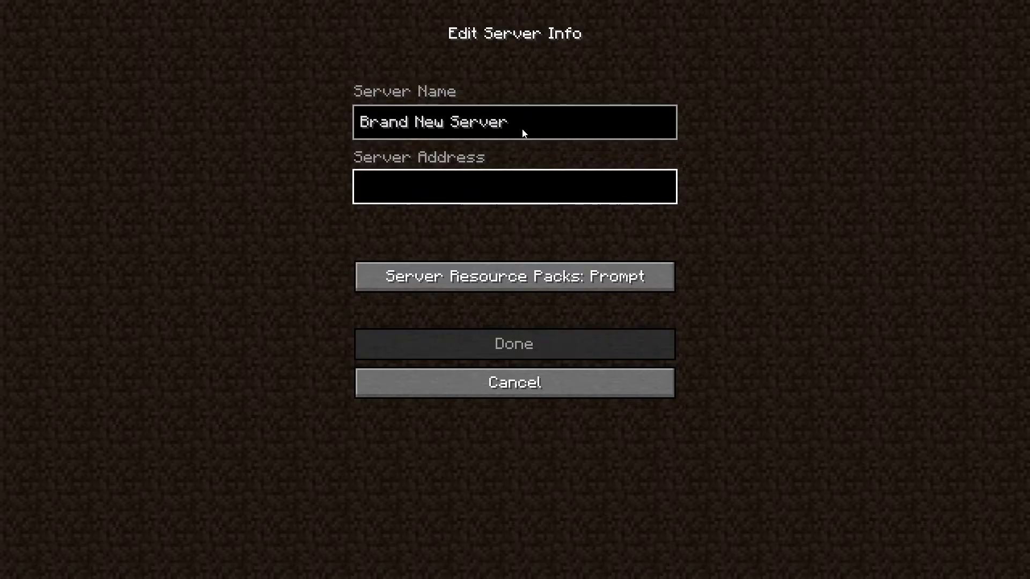
{"action": "key", "text": "ctrl+v"}
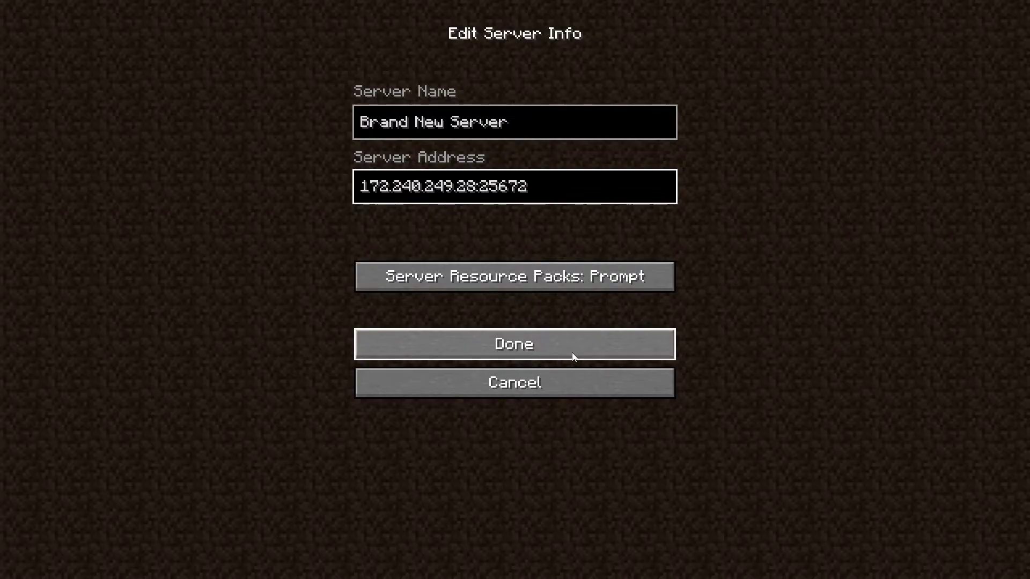
{"action": "left_click", "coordinate": [574, 356]}
- In Bedrock Edition, open Add Server under Additional Servers on the Servers tab
{"action": "left_click", "coordinate": [487, 375]}
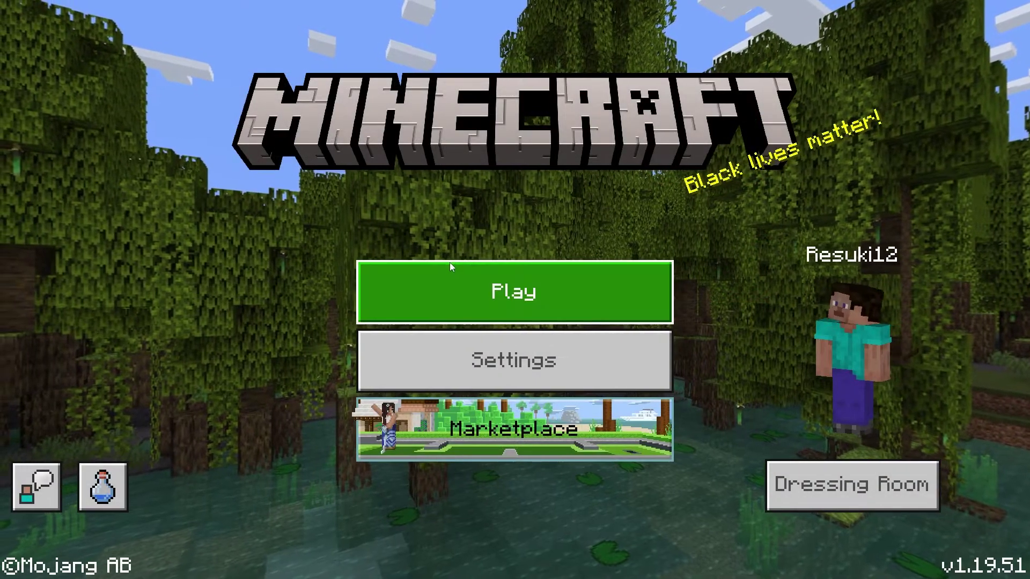
{"action": "left_click", "coordinate": [484, 292]}
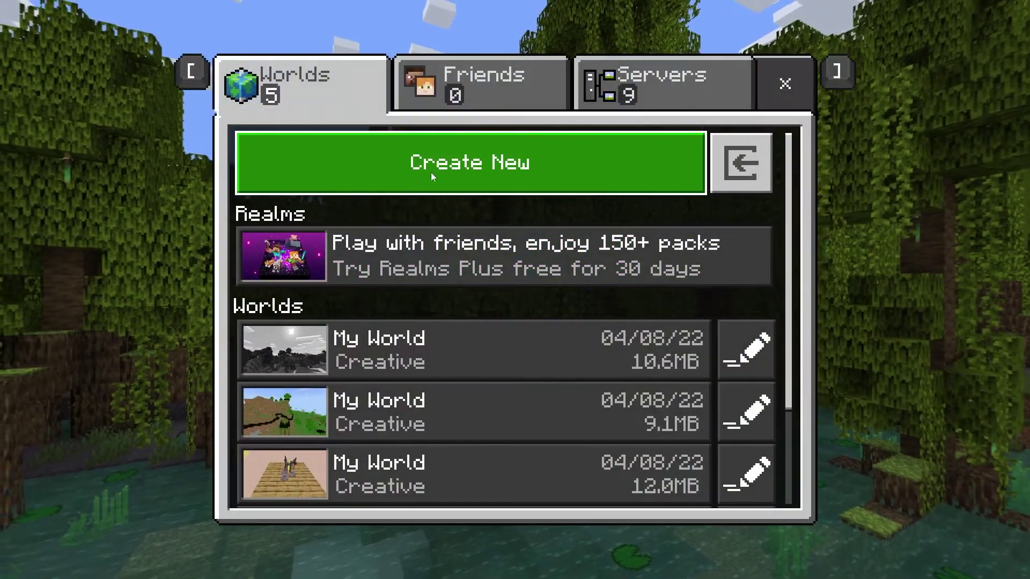
{"action": "left_click", "coordinate": [652, 83]}
{"action": "scroll", "coordinate": [413, 295], "scroll_direction": "down", "scroll_amount": 8}
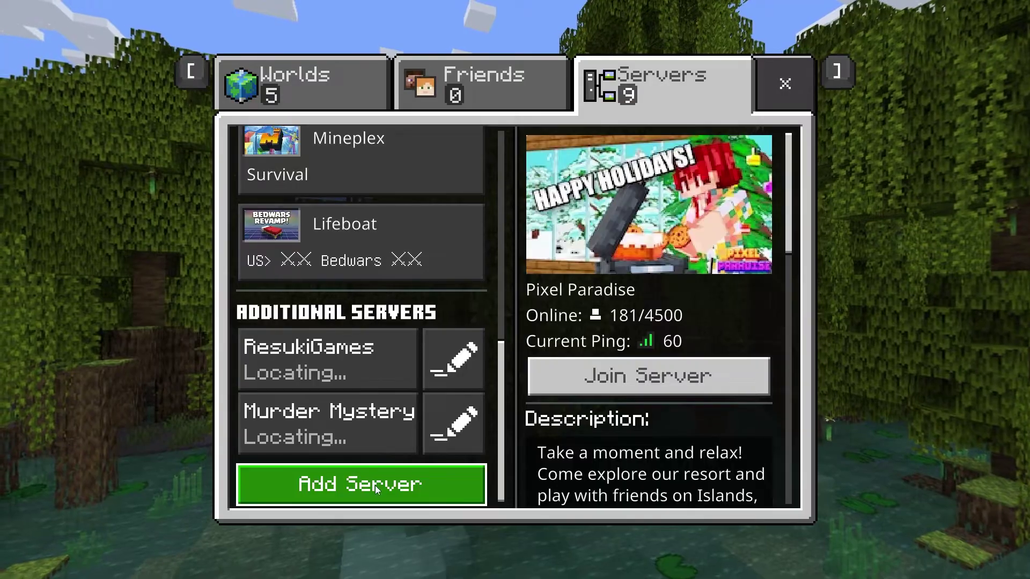
{"action": "left_click", "coordinate": [375, 485]}
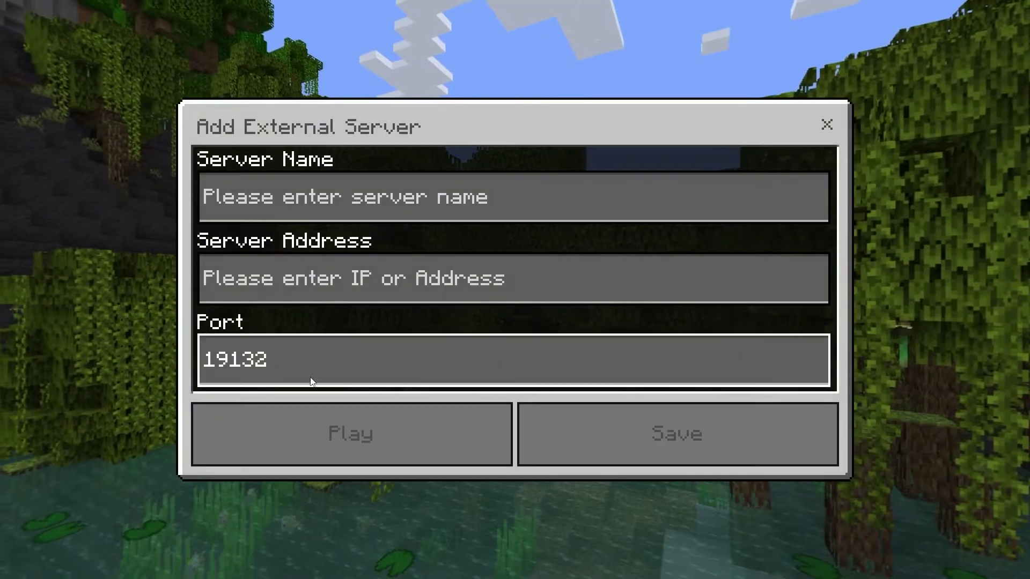
- Paste the server address and change the port from 19132 to 25672
{"action": "left_click", "coordinate": [468, 275]}
{"action": "key", "text": "ctrl+v"}
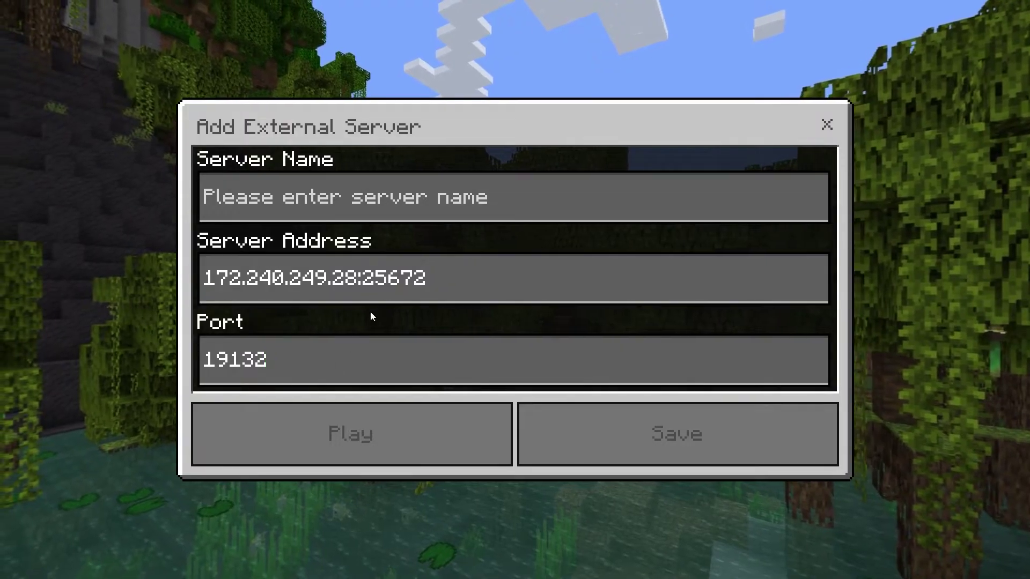
{"action": "key", "text": "BackSpace"}
{"action": "key", "text": "BackSpace"}
{"action": "key", "text": "BackSpace"}
{"action": "key", "text": "BackSpace"}
{"action": "key", "text": "BackSpace"}
{"action": "type", "text": "256"}
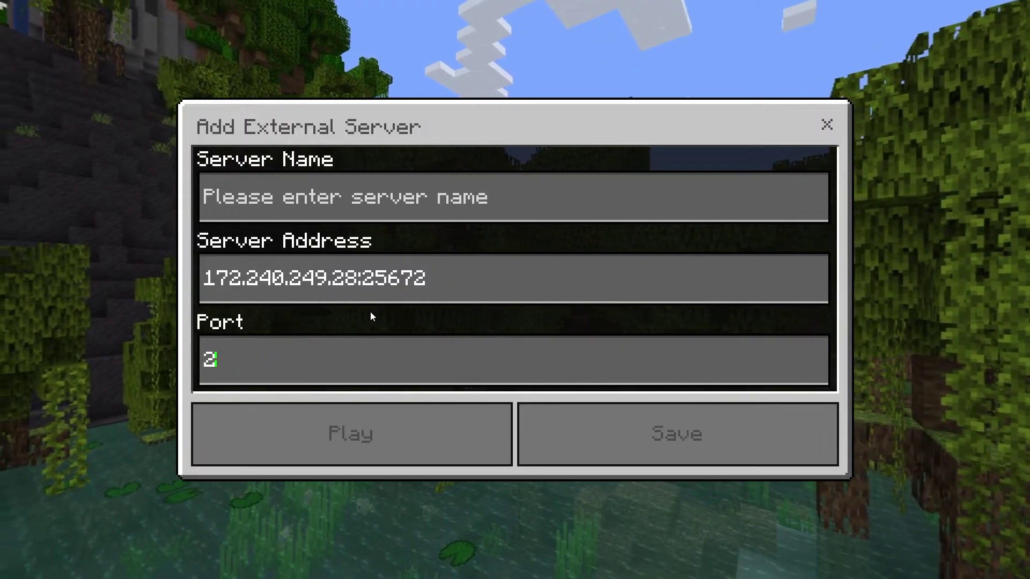
{"action": "type", "text": "72"}
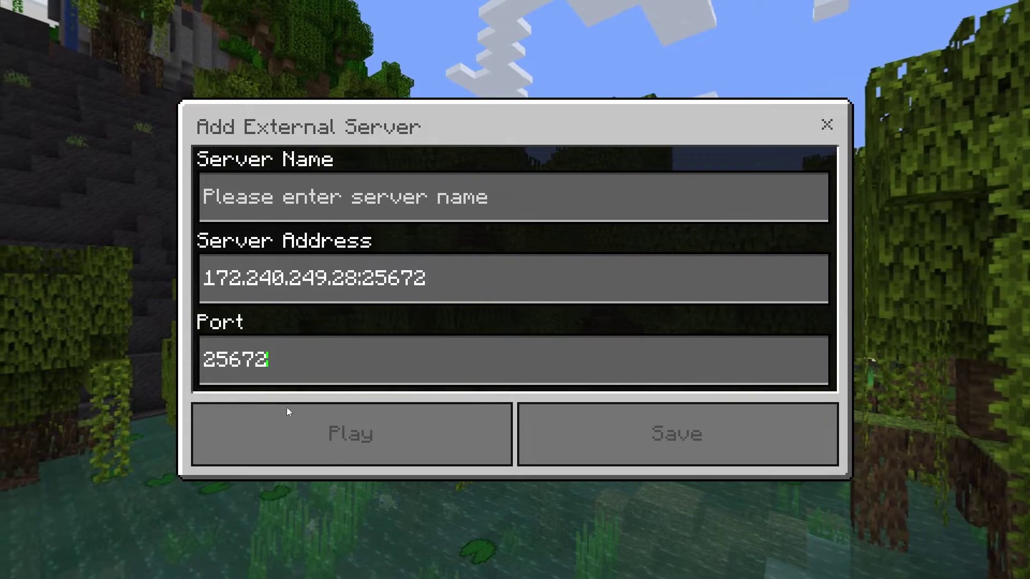
- Name the server 'Brand New Server', strip ':25672' from the address, and save it
{"action": "left_click", "coordinate": [384, 206]}
{"action": "type", "text": "B"}
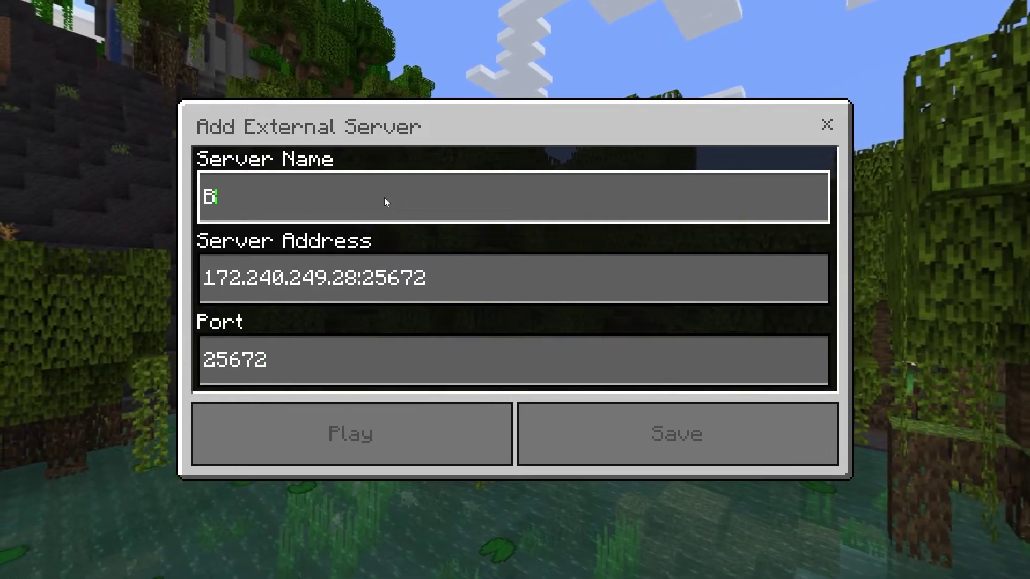
{"action": "type", "text": "rand New Server"}
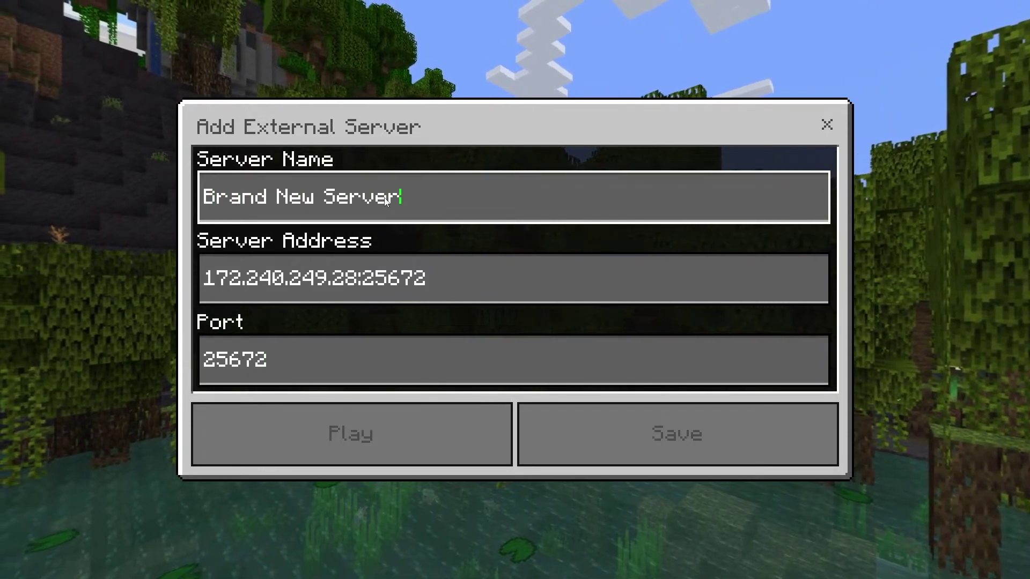
{"action": "left_click", "coordinate": [410, 289]}
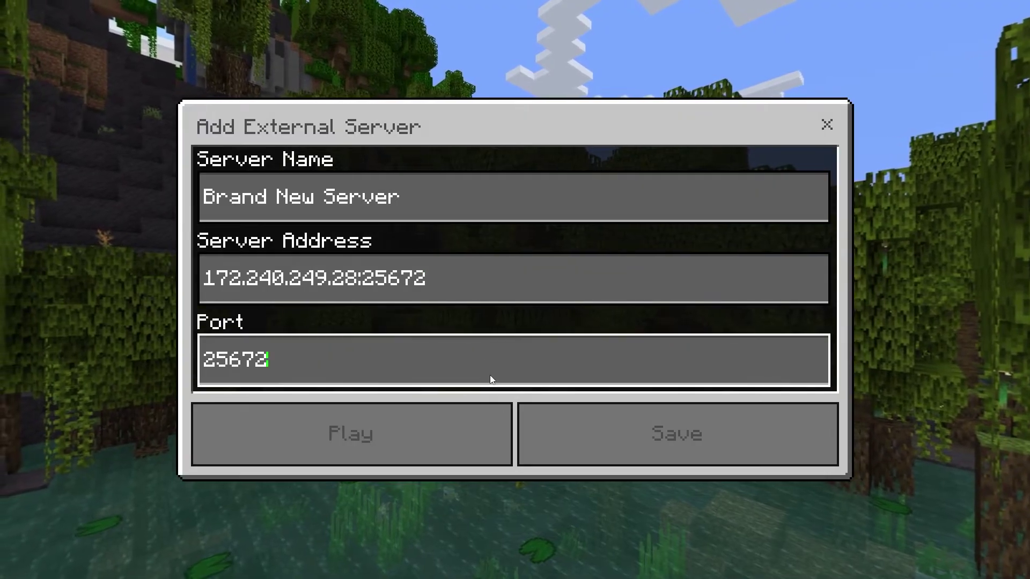
{"action": "key", "text": "BackSpace"}
{"action": "key", "text": "BackSpace"}
{"action": "key", "text": "BackSpace"}
{"action": "key", "text": "BackSpace"}
{"action": "key", "text": "BackSpace"}
{"action": "key", "text": "BackSpace"}
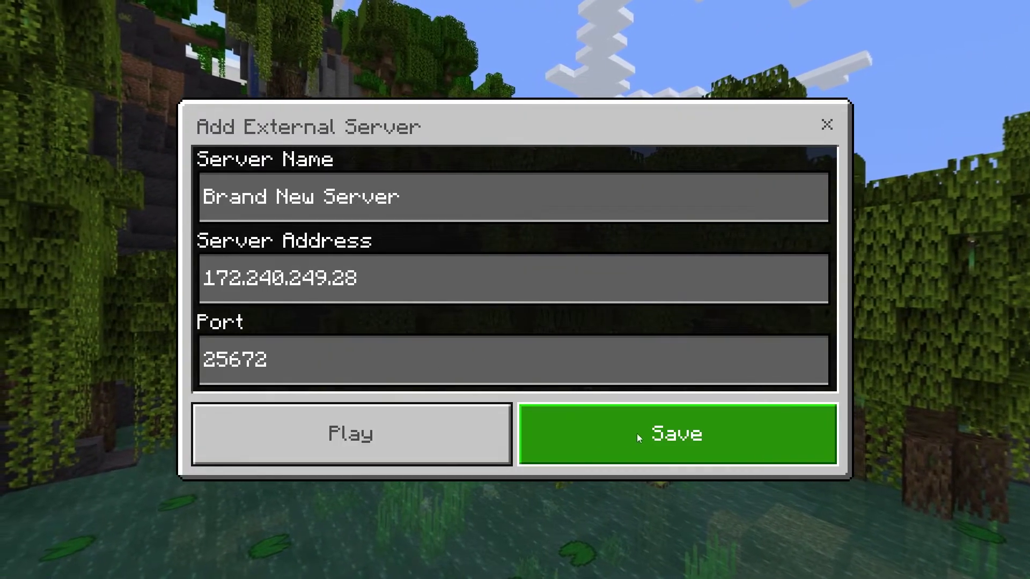
{"action": "left_click", "coordinate": [624, 435]}
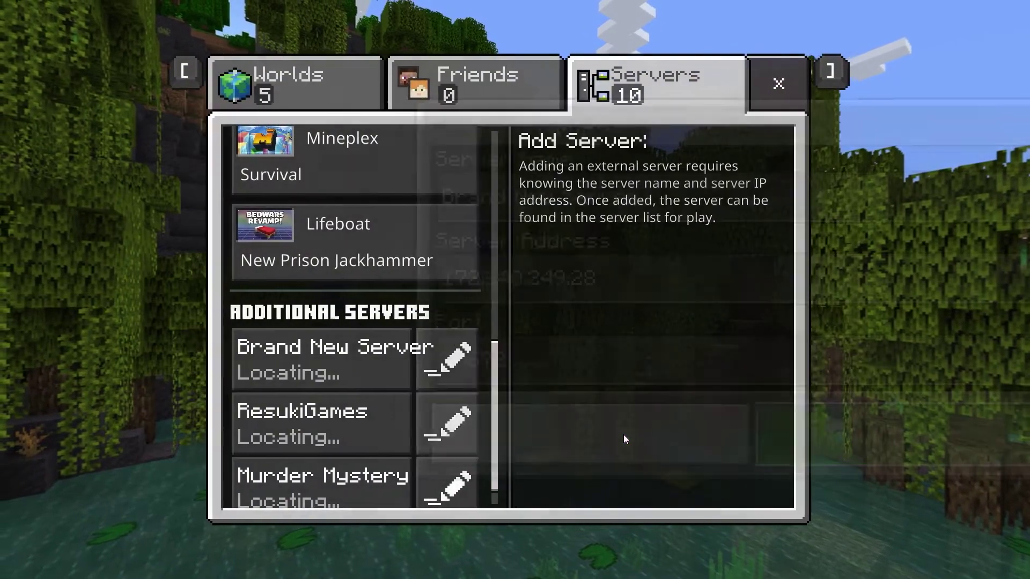
{"action": "scroll", "coordinate": [351, 456], "scroll_direction": "down", "scroll_amount": 2}
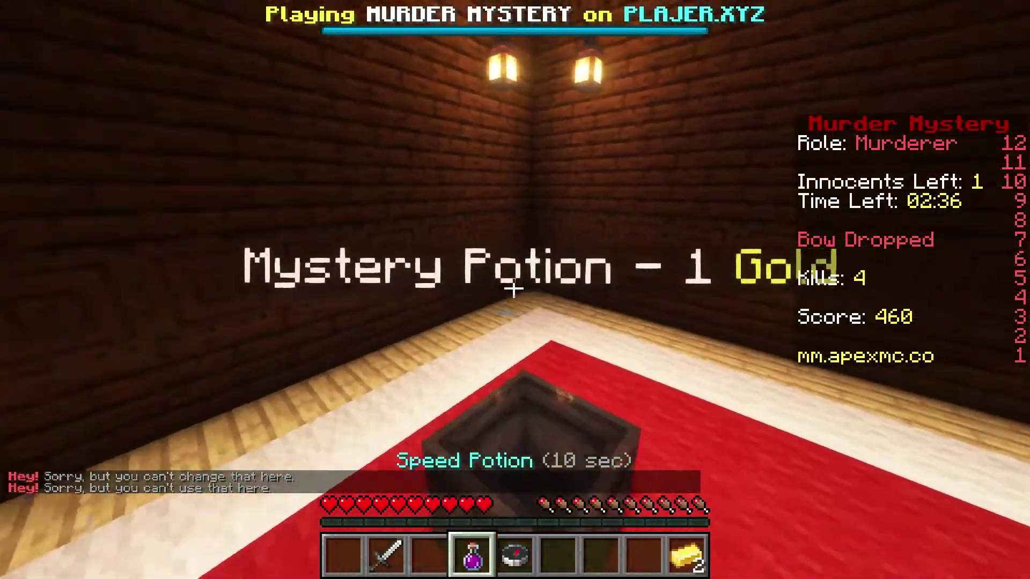
- In Murder Mystery, drink the Speed potion and buy a Mystery Potion with gold
{"action": "key", "text": "w"}
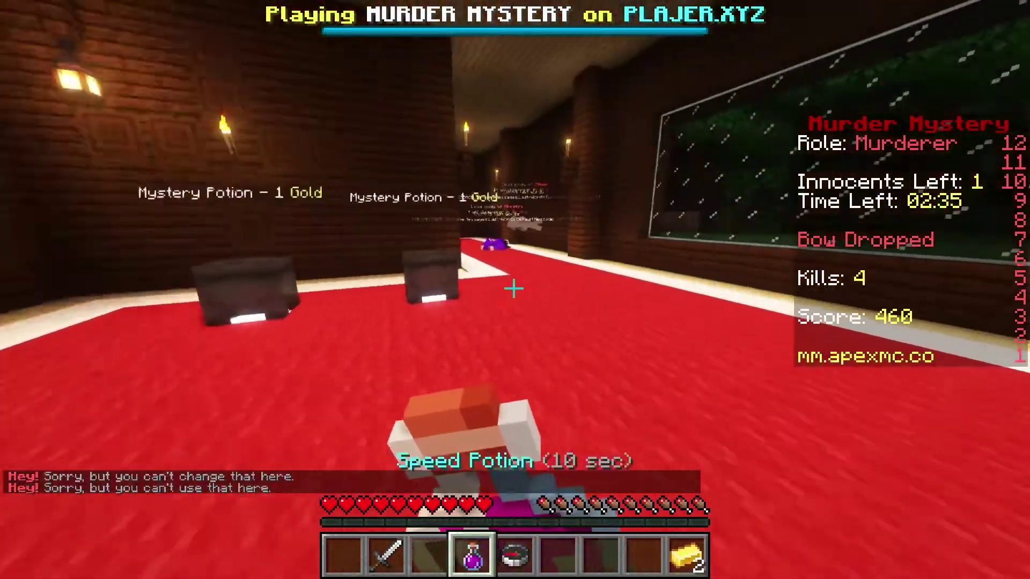
{"action": "right_click", "coordinate": [514, 289]}
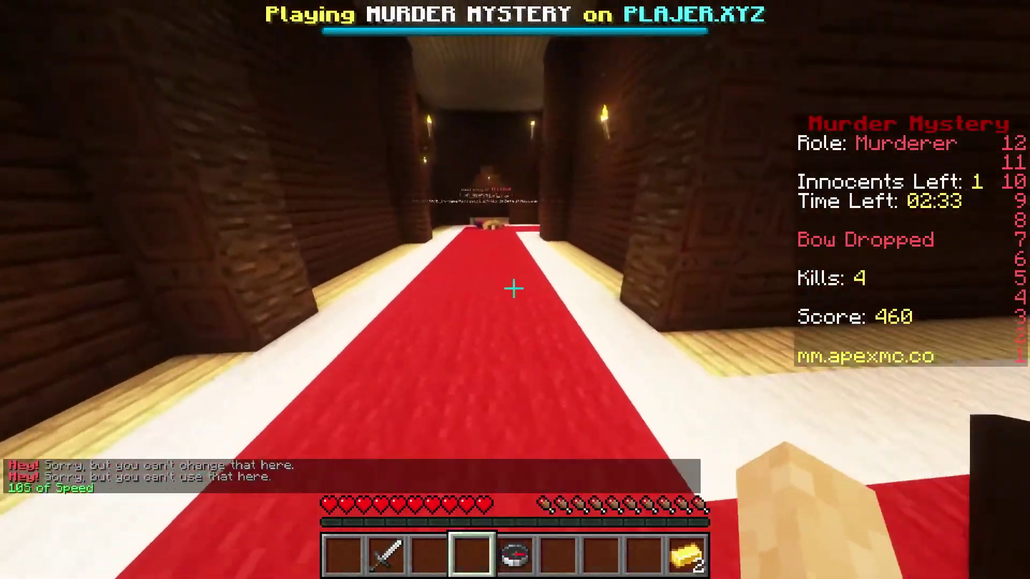
{"action": "key", "text": "9"}
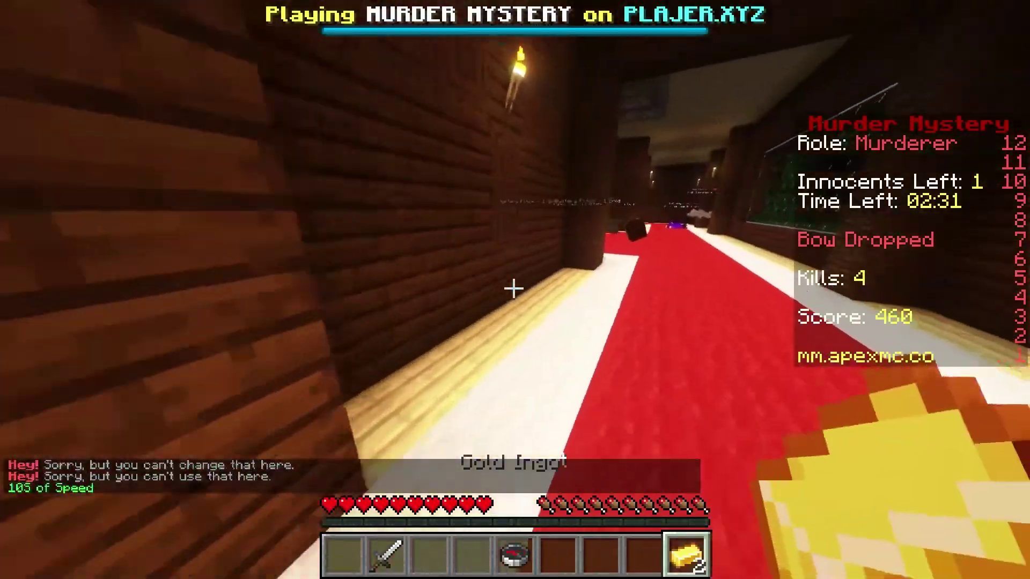
{"action": "key", "text": "w"}
{"action": "right_click", "coordinate": [514, 288]}
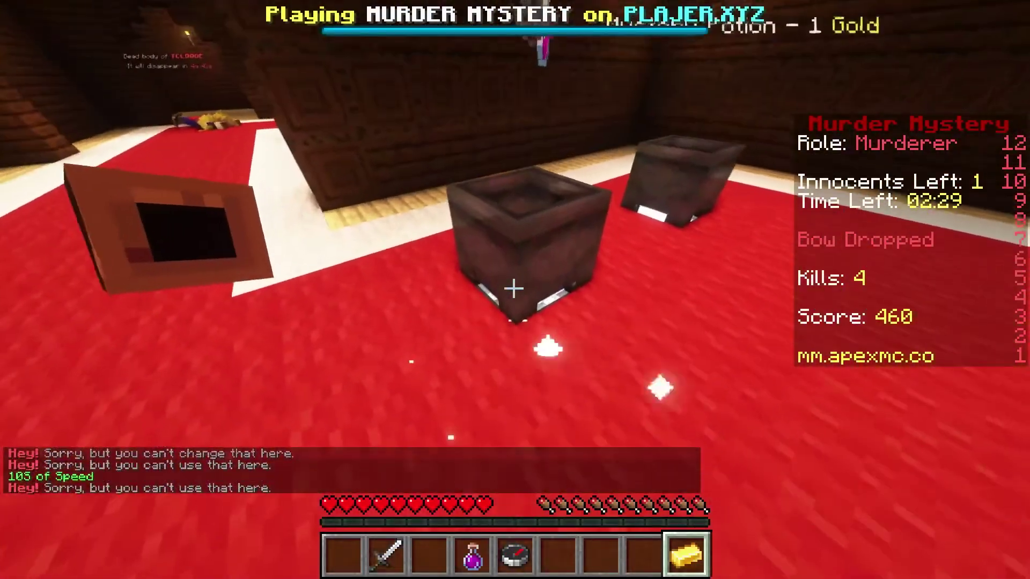
- Cast a LEGENDARY vote on the Flower-theme build in Build Battle
{"action": "scroll", "coordinate": [514, 289], "scroll_direction": "up", "scroll_amount": 5}
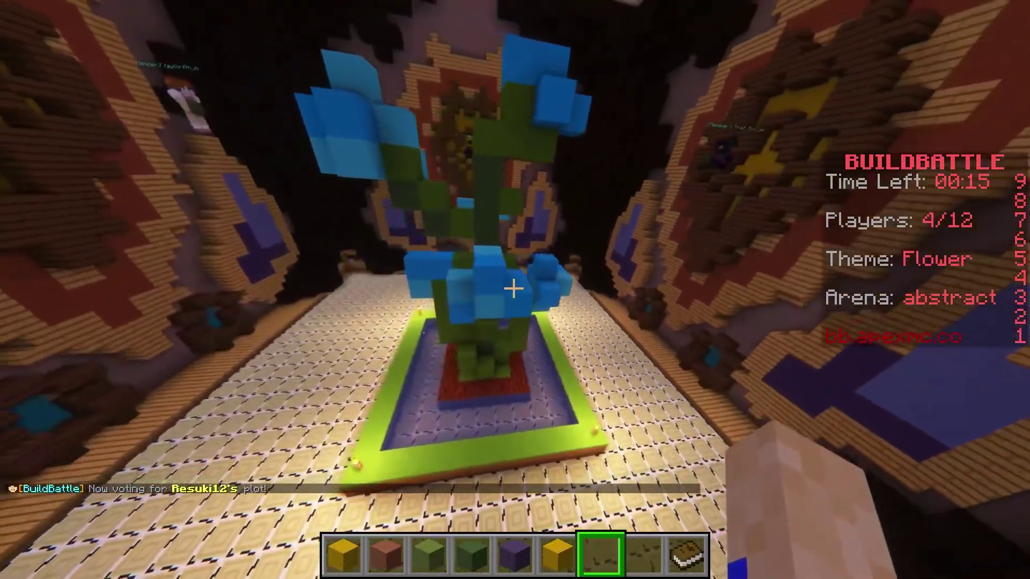
{"action": "scroll", "coordinate": [514, 288], "scroll_direction": "down", "scroll_amount": 1}
{"action": "scroll", "coordinate": [514, 288], "scroll_direction": "up", "scroll_amount": 2}
{"action": "right_click", "coordinate": [514, 288]}
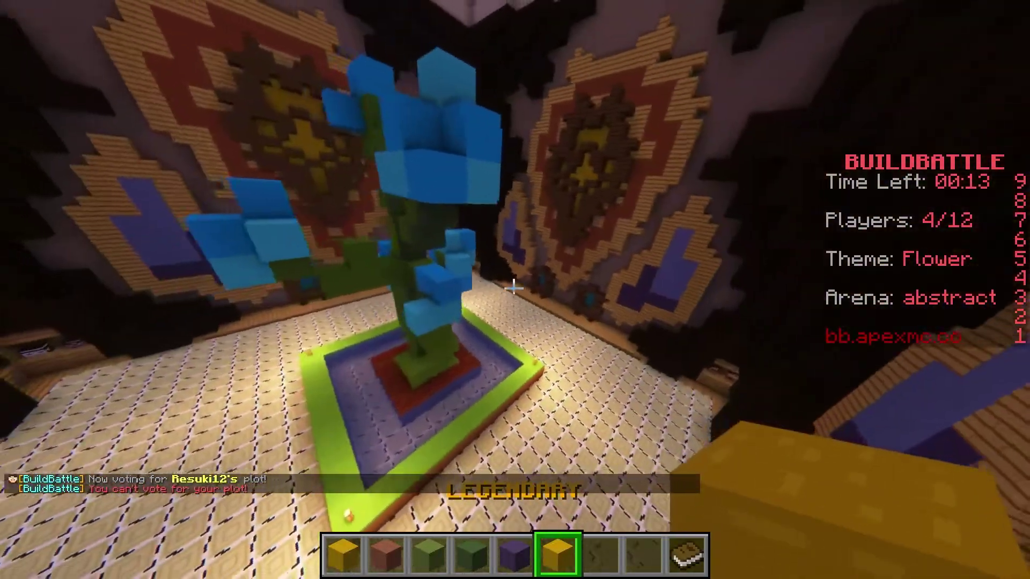
{"action": "key", "text": "w"}
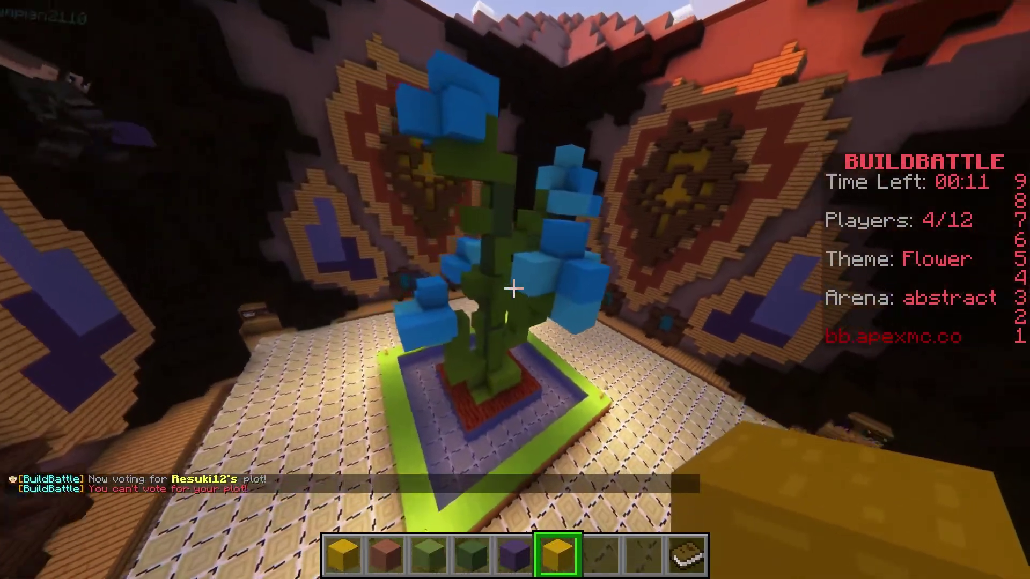